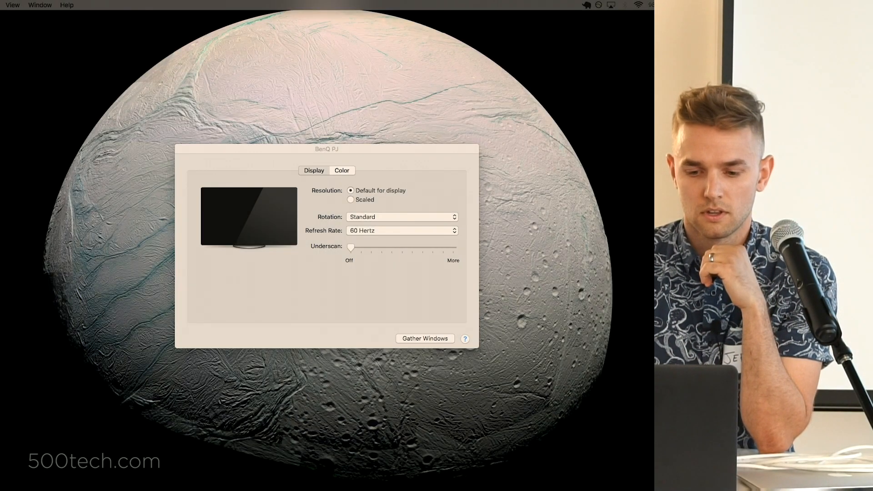
Bring the Babel REPL browser window to the front via Mission Control
key("ctrl+Up")
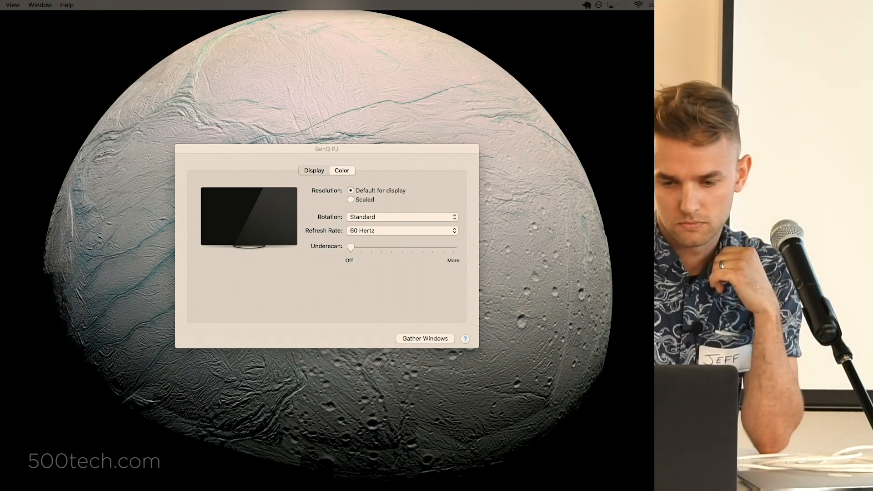
left_click_drag(133, 406, 177, 26)
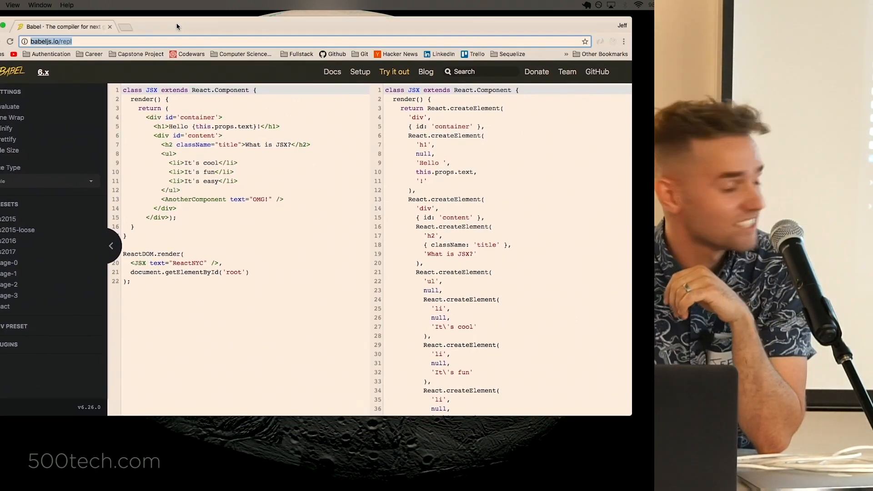
Zoom the Babel REPL page to 125% so both code panes stay readable
key("super+l")
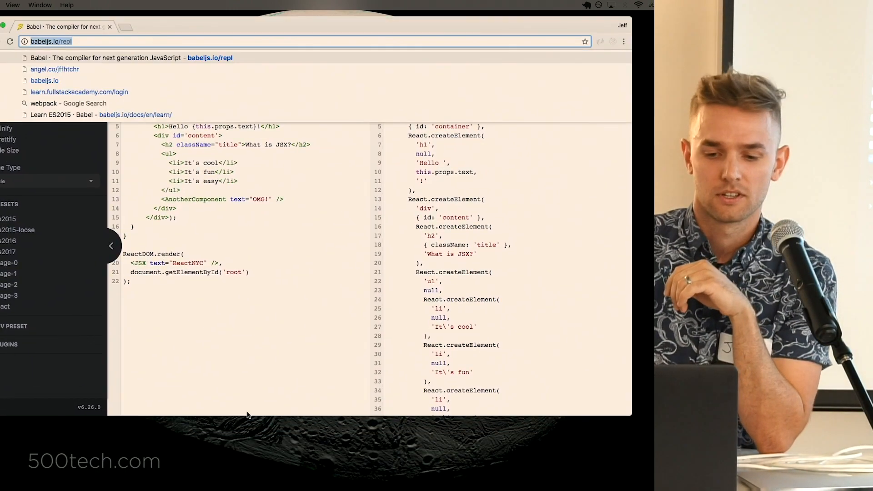
left_click(258, 276)
key("super+plus")
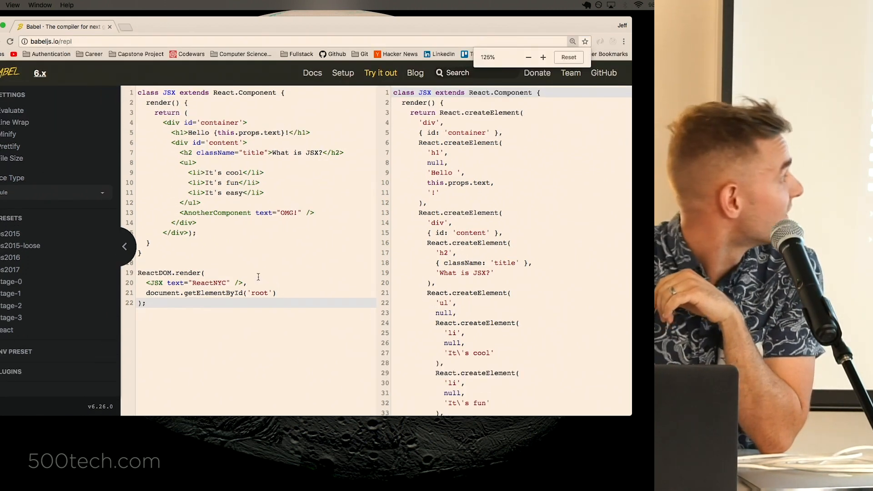
key("super+plus")
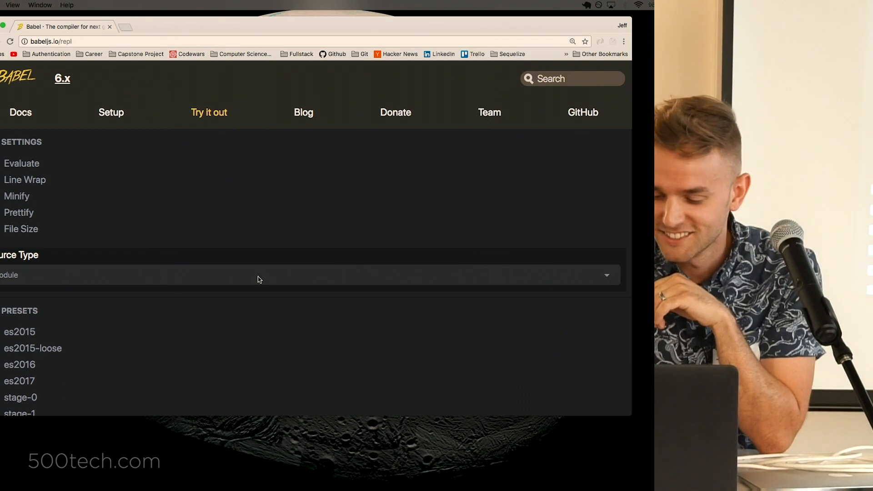
key("super+minus")
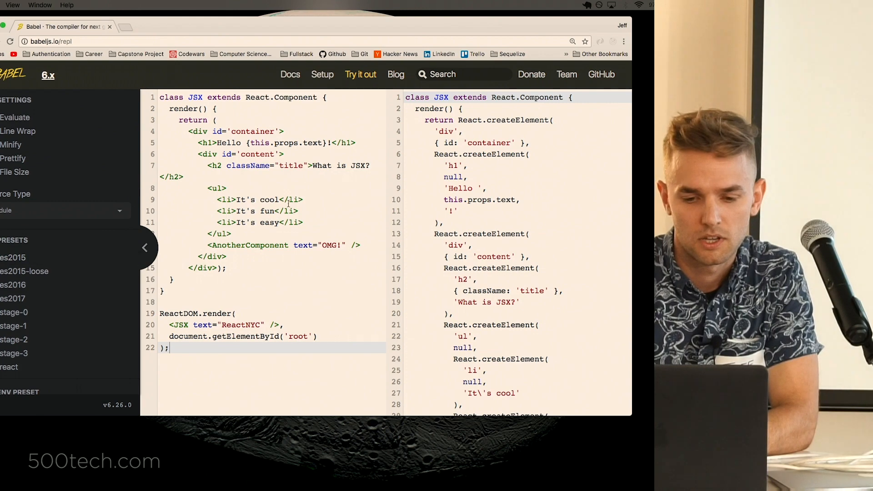
key("ctrl+Up")
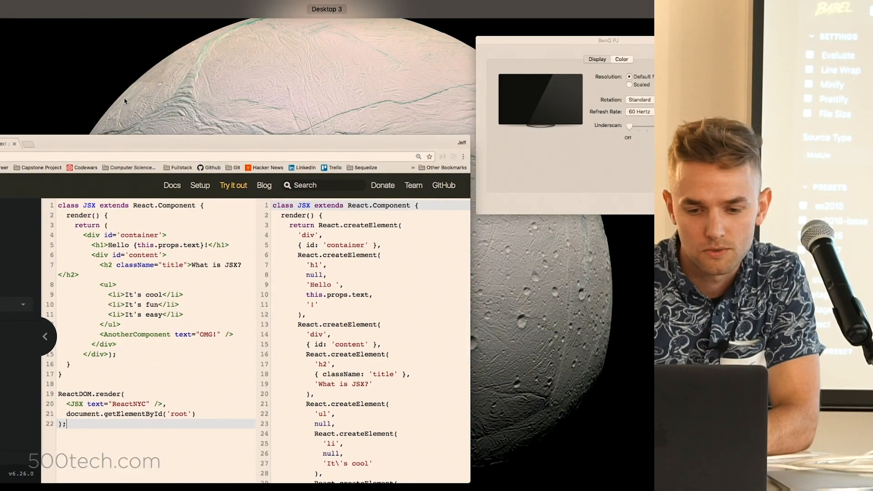
key("ctrl+Up")
key("ctrl+Up")
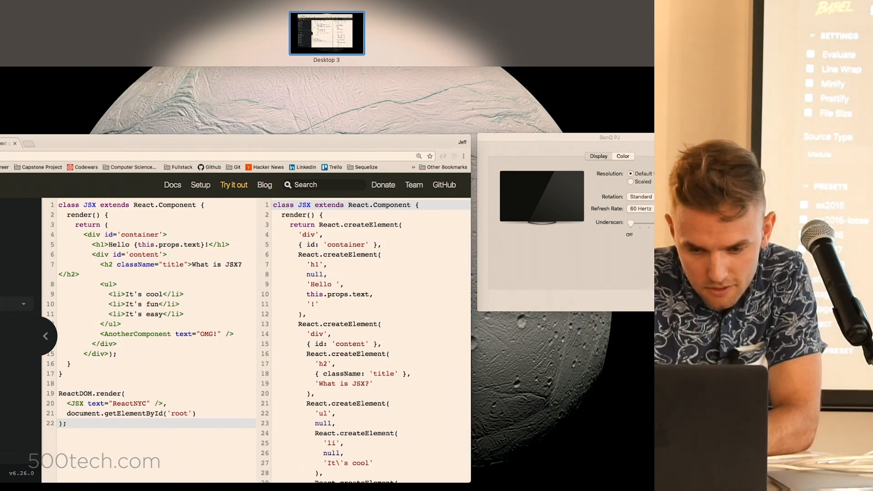
left_click(255, 308)
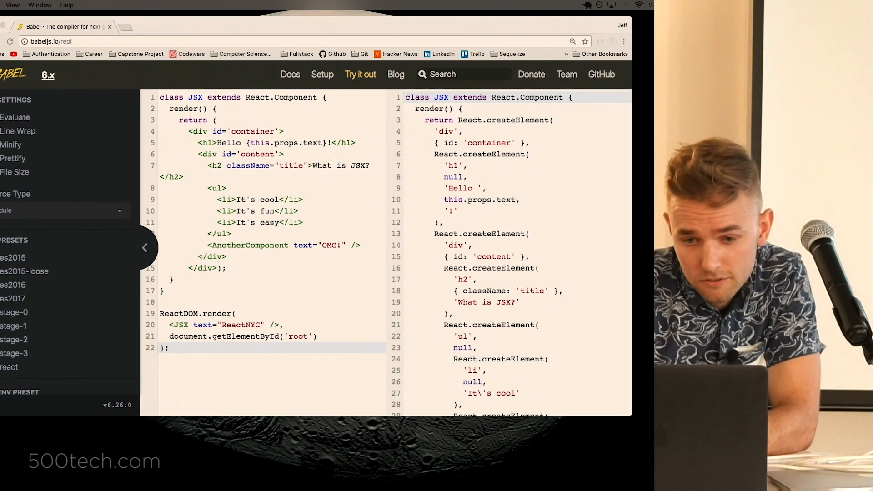
key("super+Tab")
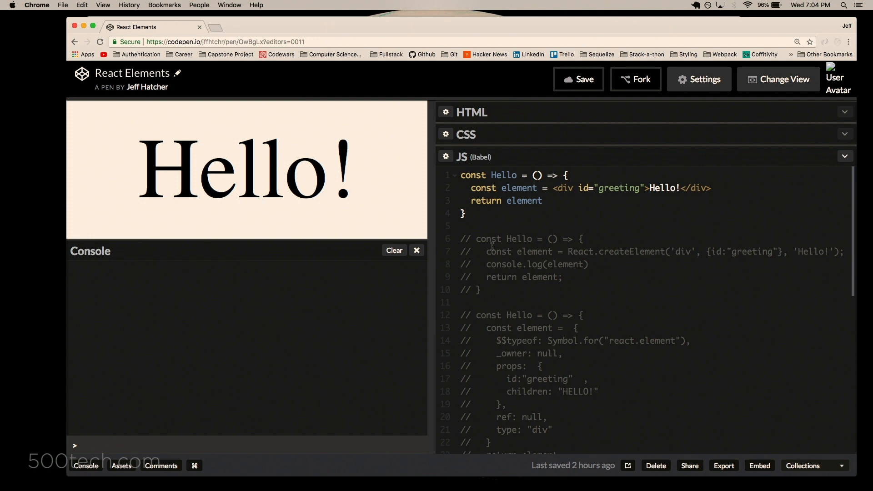
scroll(490, 246, "down", 10)
scroll(490, 246, "up", 4)
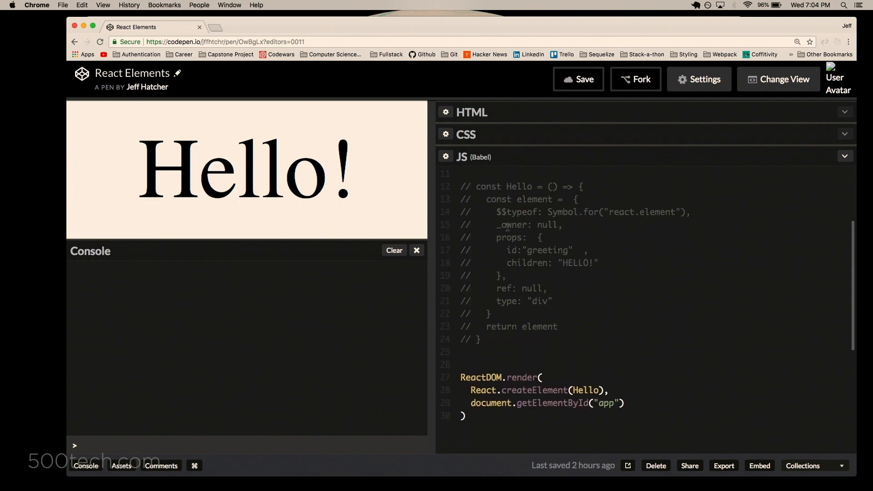
scroll(519, 204, "up", 10)
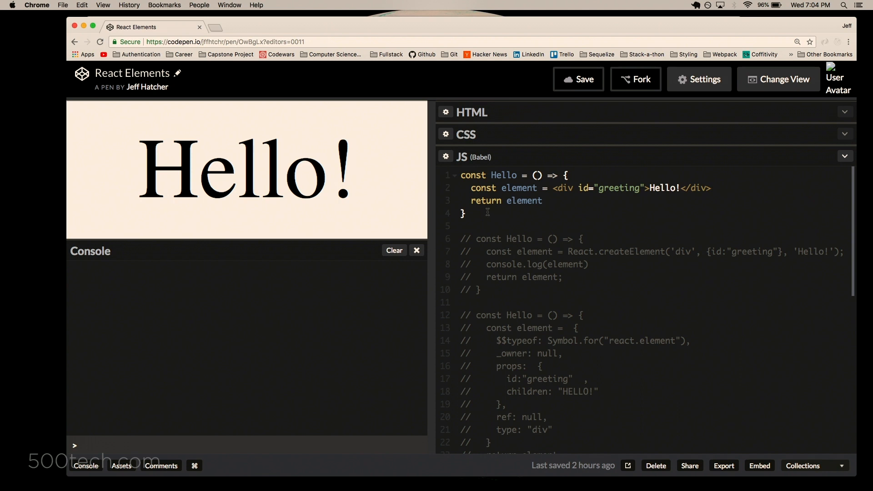
Select the JSX Hello component in lines 1–4 of the JS panel
left_click_drag(488, 212, 450, 175)
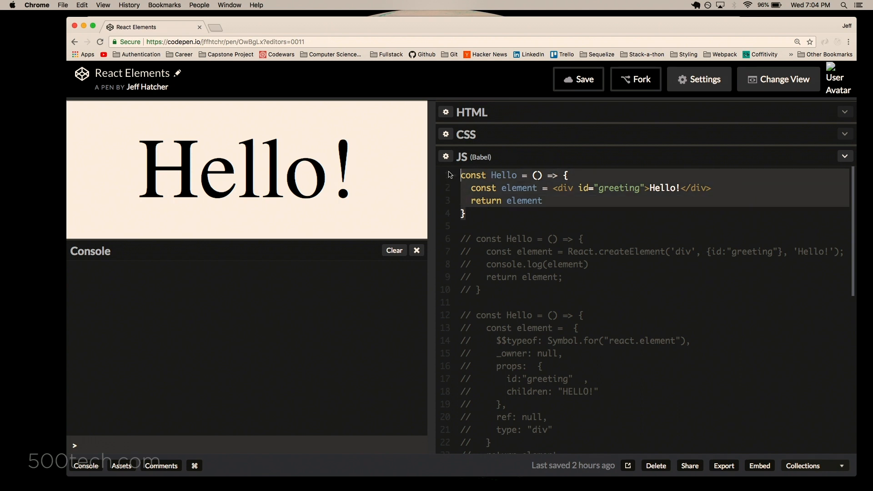
Comment out the JSX Hello and uncomment the React.createElement Hello in lines 6–10
key("super+slash")
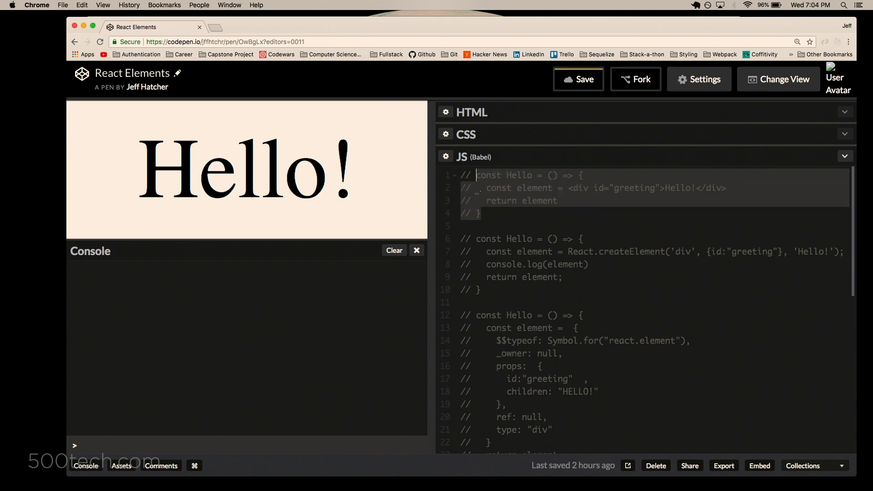
left_click_drag(485, 290, 456, 238)
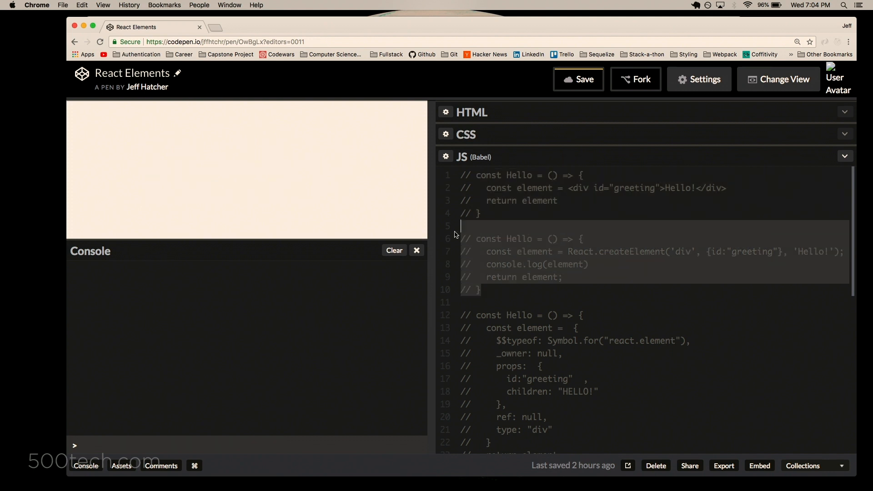
key("super+slash")
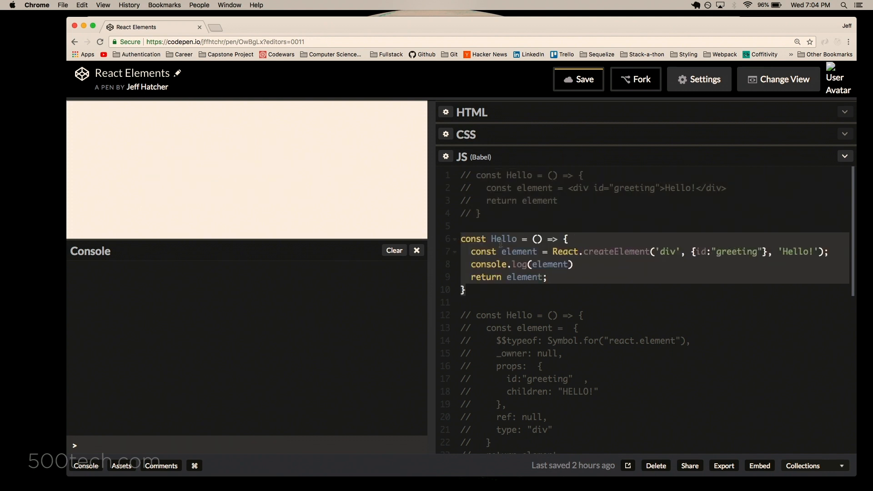
left_click(583, 251)
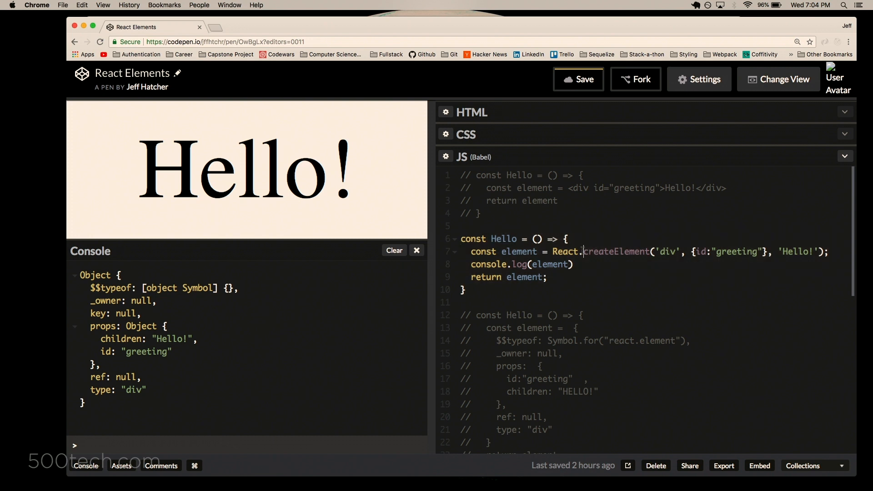